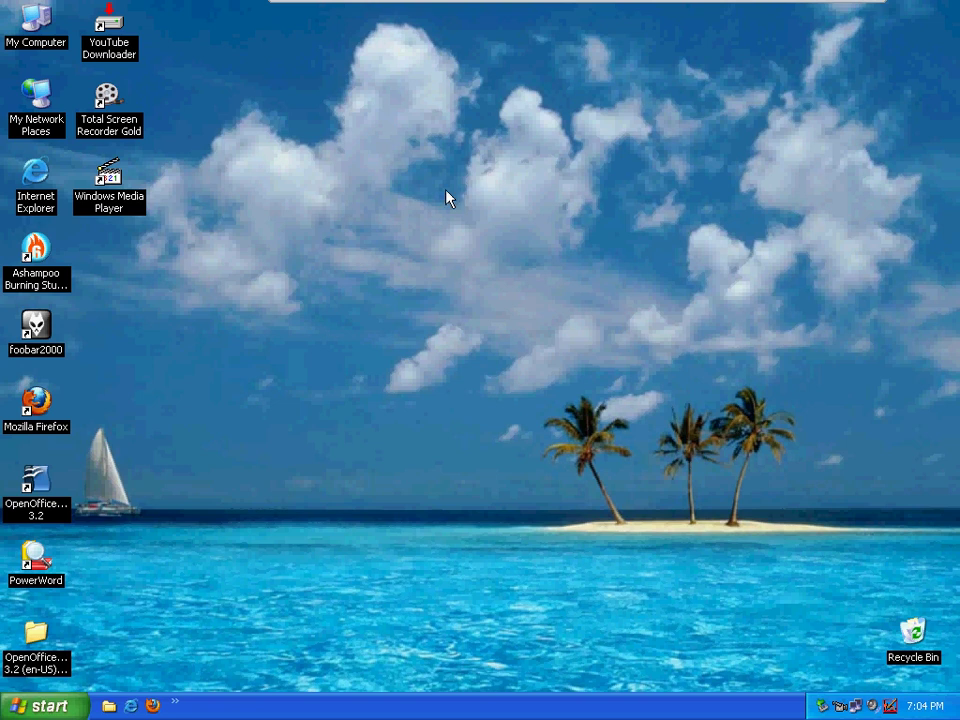
Step: Reveal the auto-hide Prayaya toolbar at the top edge of the virtual desktop
mouse_move(364, 8)
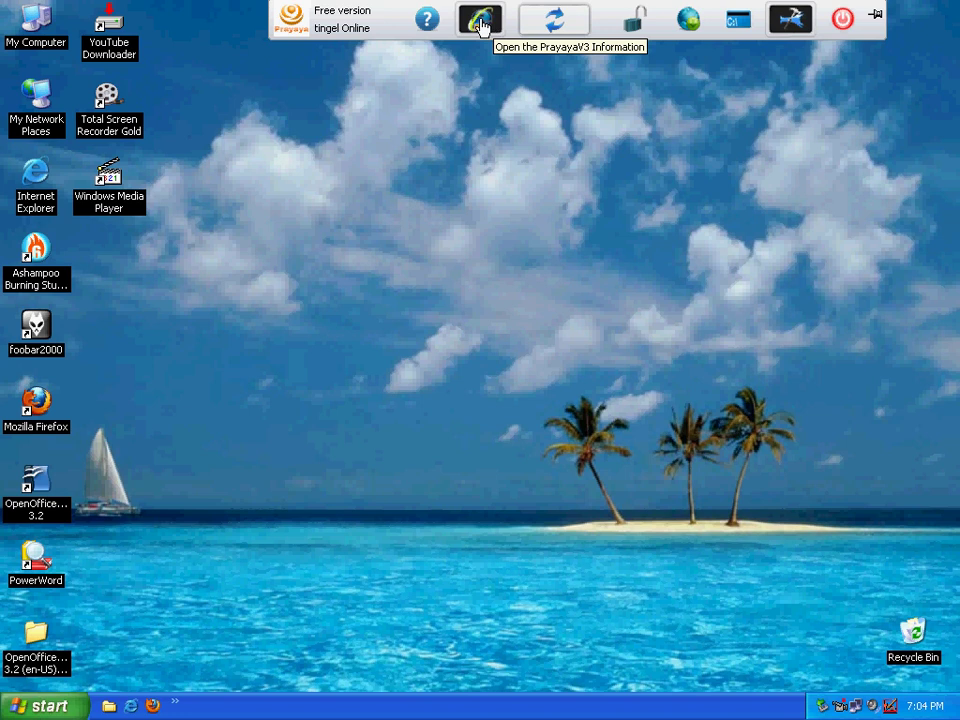
Step: Open the PrayayaV3 Information list of downloadable software from the toolbar's IE button
left_click(480, 24)
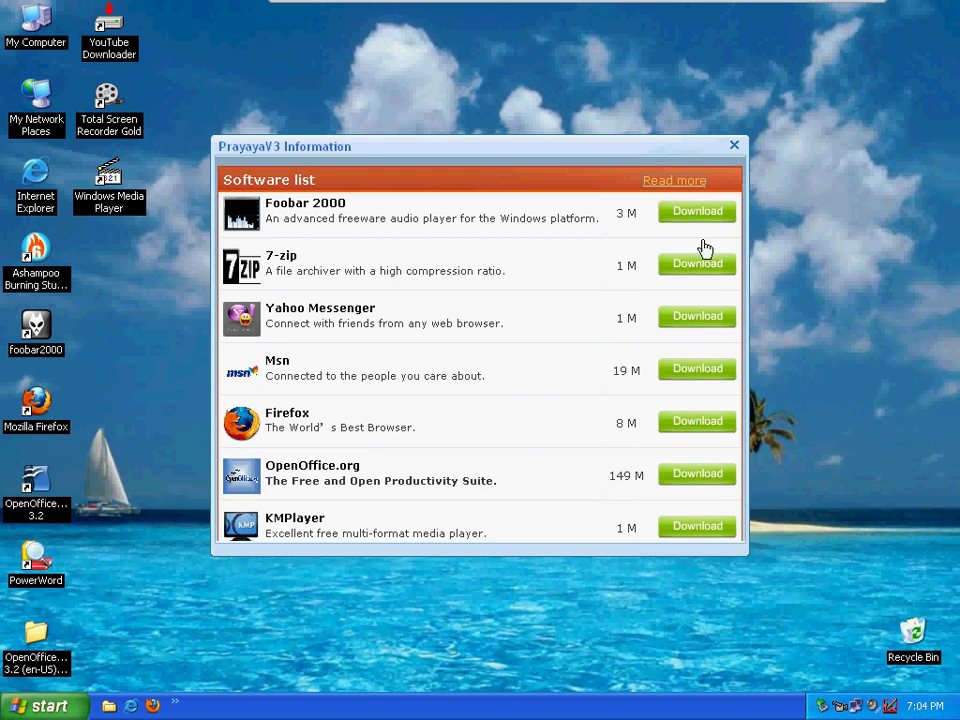
Step: View en.prayaya.com/apps/ maximized in Internet Explorer, scroll the list, then minimize the browser
left_click(510, 265)
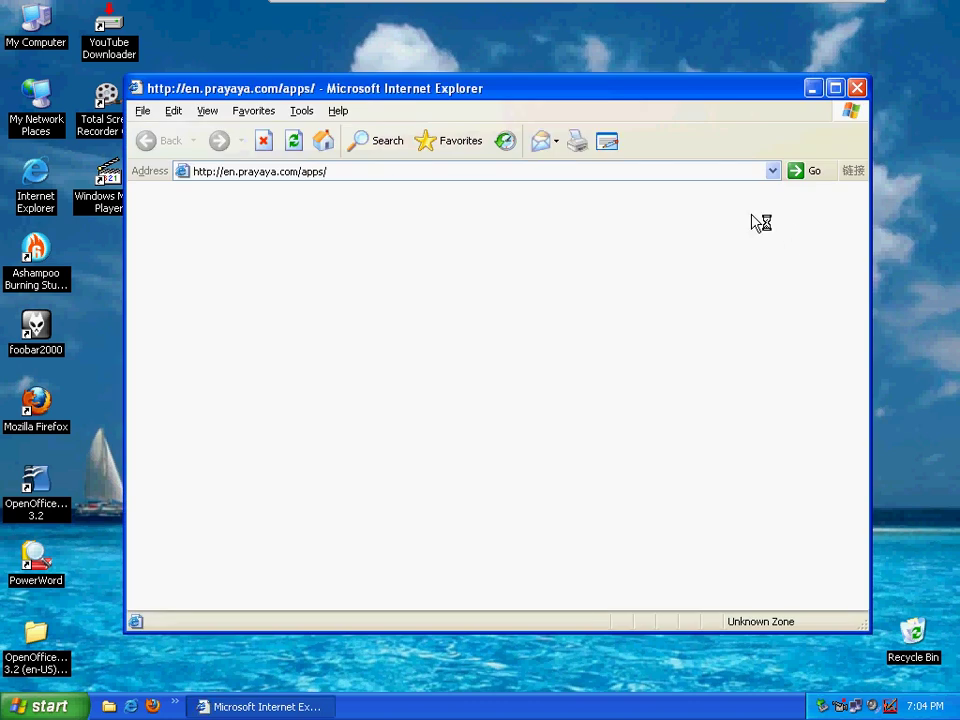
left_click(838, 90)
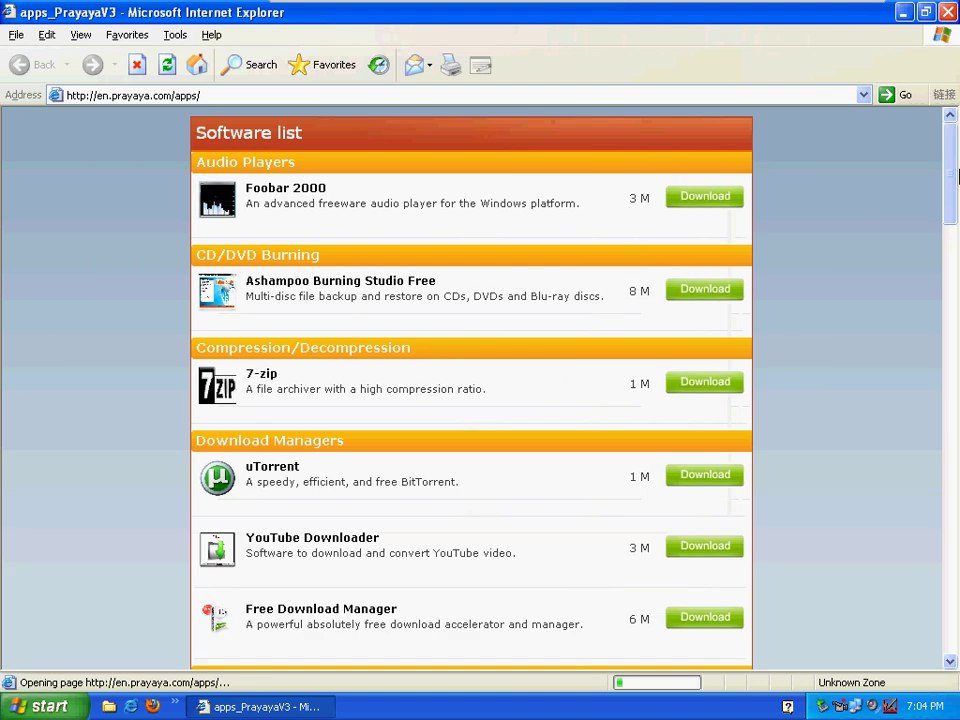
mouse_move(953, 163)
left_mouse_down()
mouse_move(951, 585)
mouse_move(951, 150)
mouse_move(953, 596)
mouse_move(953, 146)
left_mouse_up()
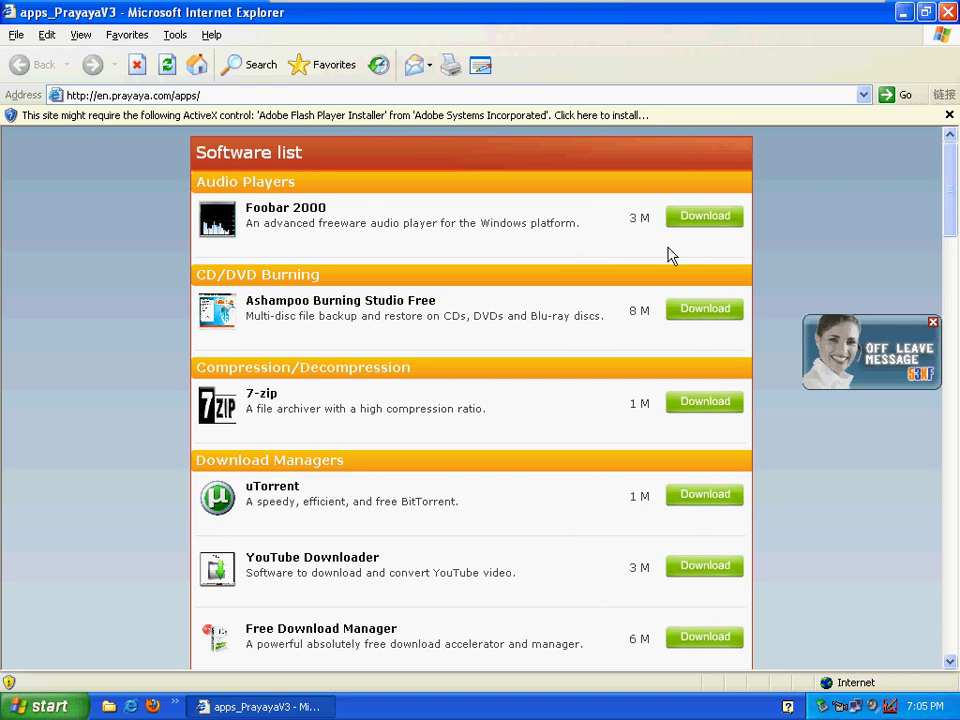
left_click(903, 12)
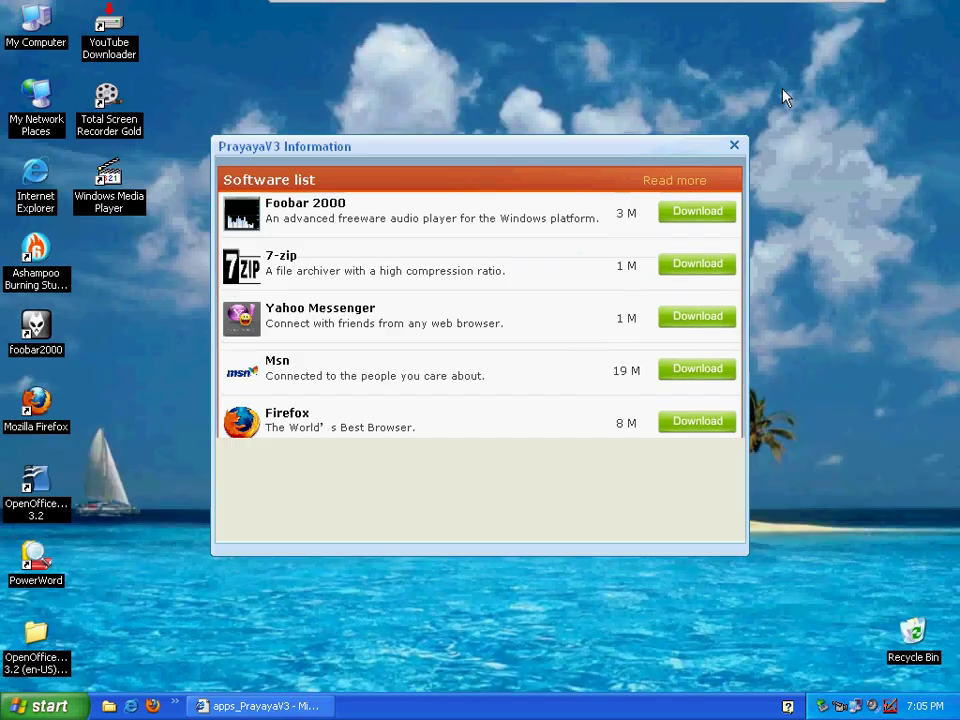
Step: Close the PrayayaV3 Information window and bring up Prayaya V3 Settings
left_click(733, 146)
mouse_move(559, 10)
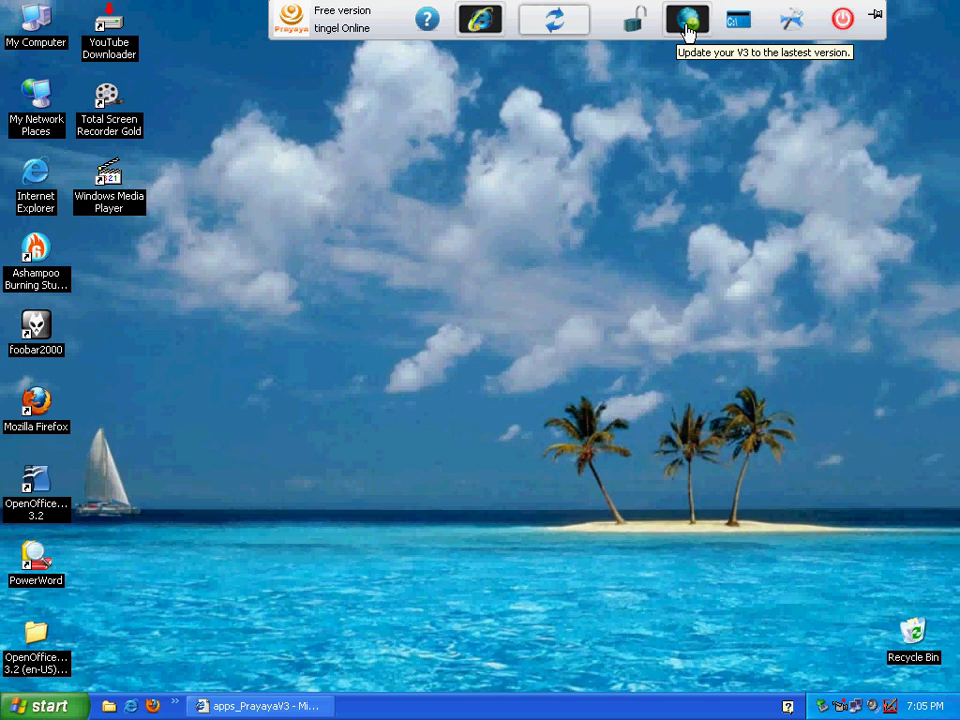
left_click(792, 31)
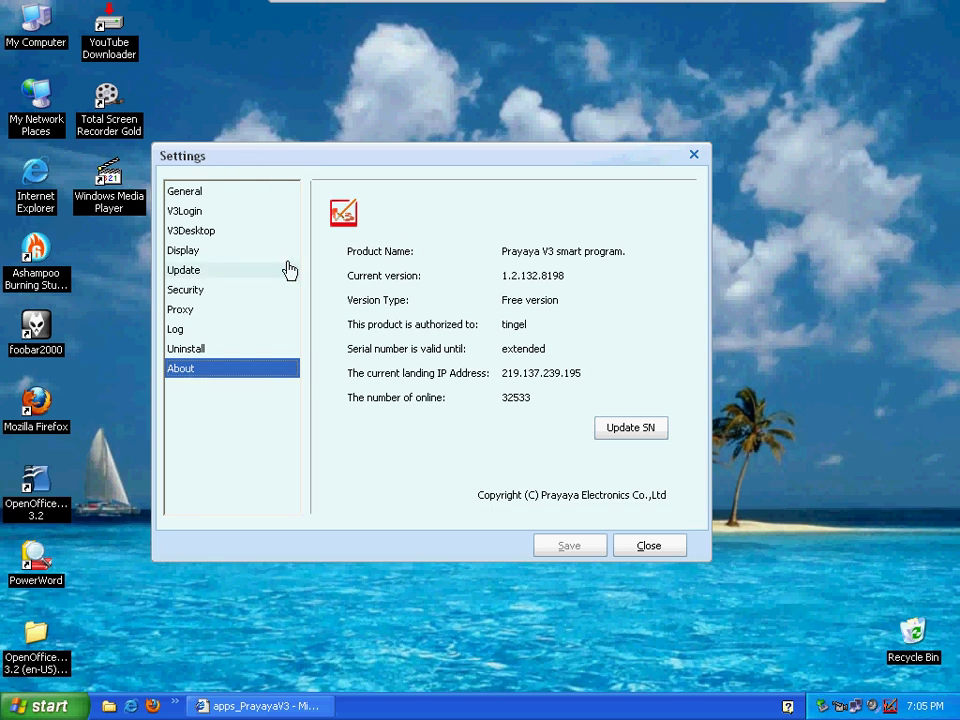
Step: Review the General, V3Login, V3Desktop, Display, Update, Security and Uninstall pages, then close Settings unchanged
left_click(205, 192)
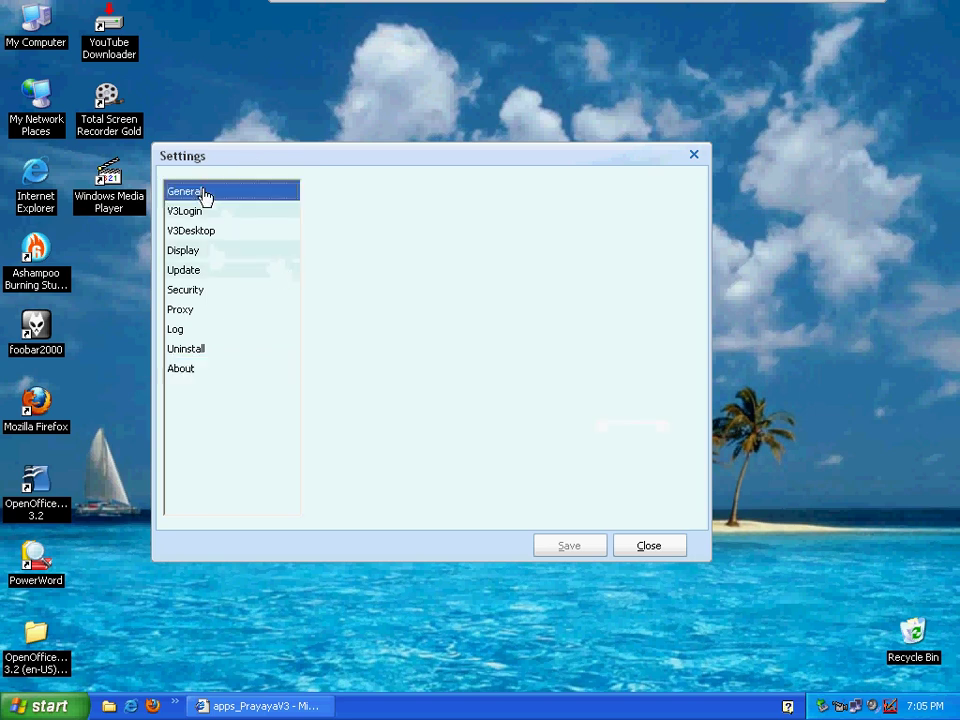
left_click(200, 212)
left_click(205, 232)
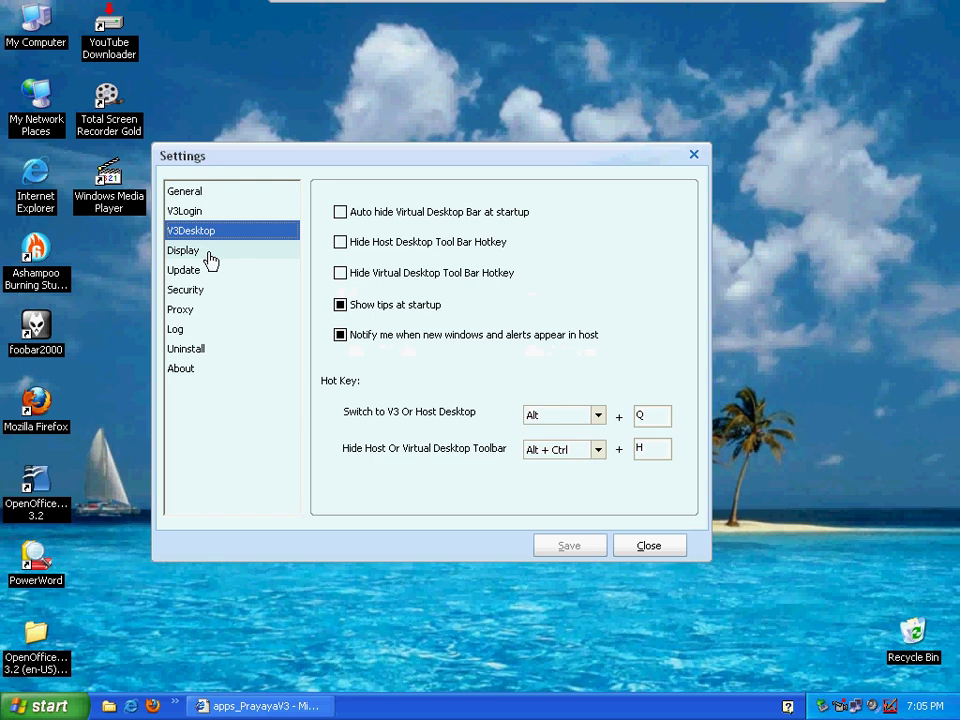
left_click(198, 251)
left_click(199, 272)
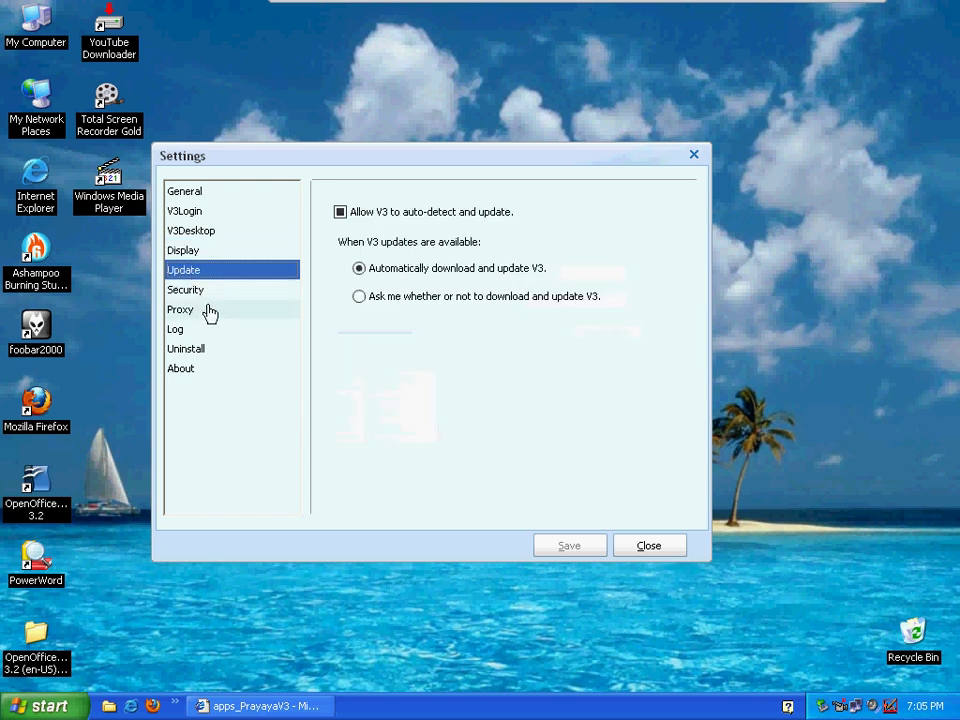
left_click(205, 292)
left_click(206, 352)
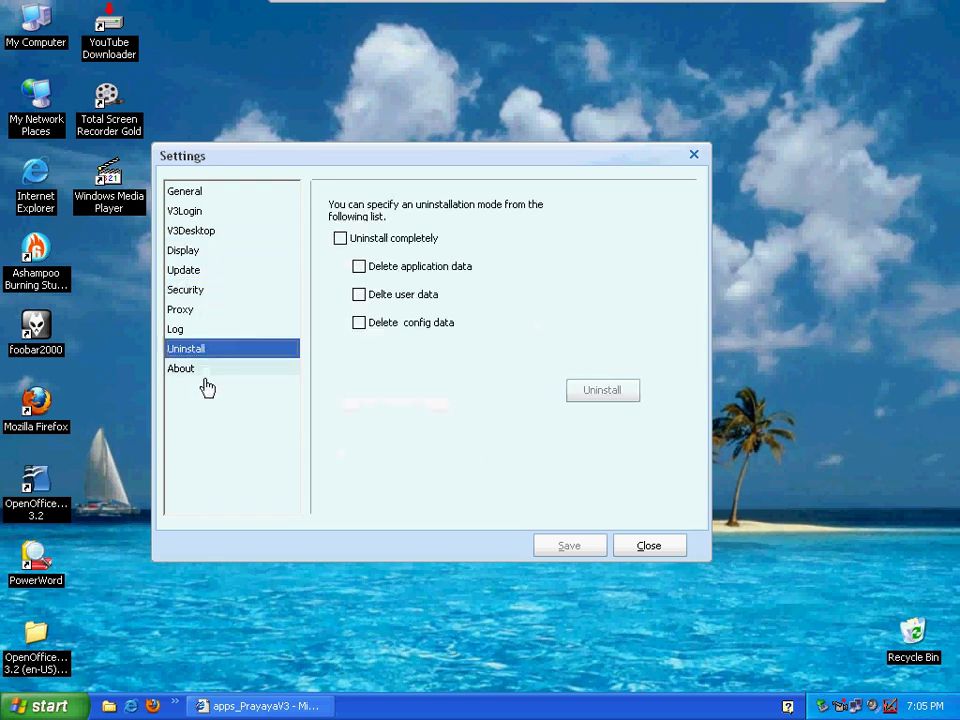
left_click(668, 553)
mouse_move(857, 6)
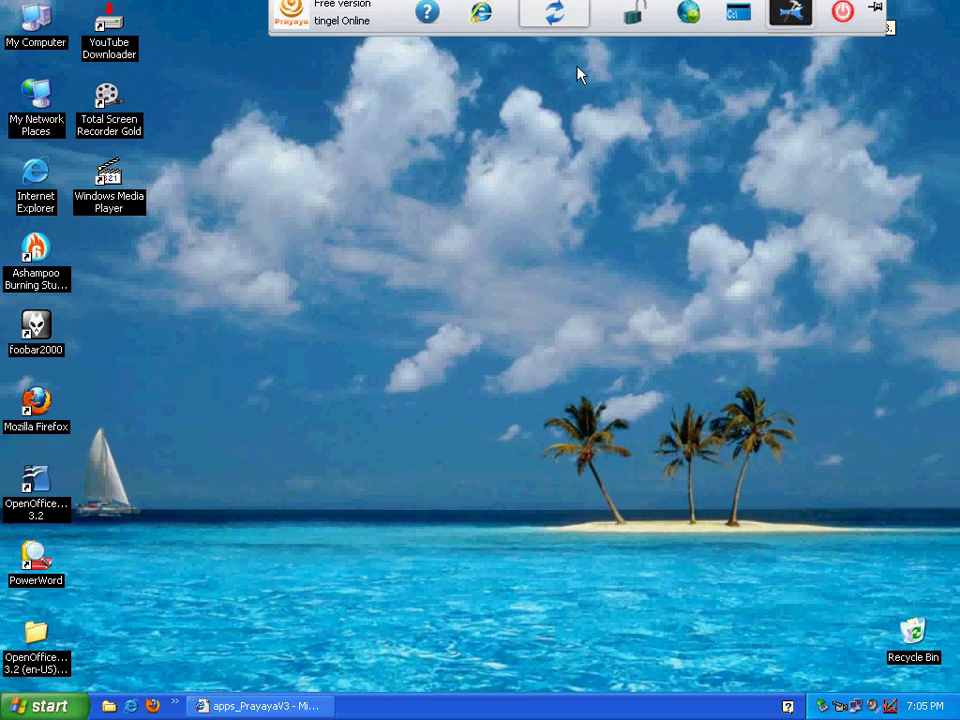
mouse_move(311, 6)
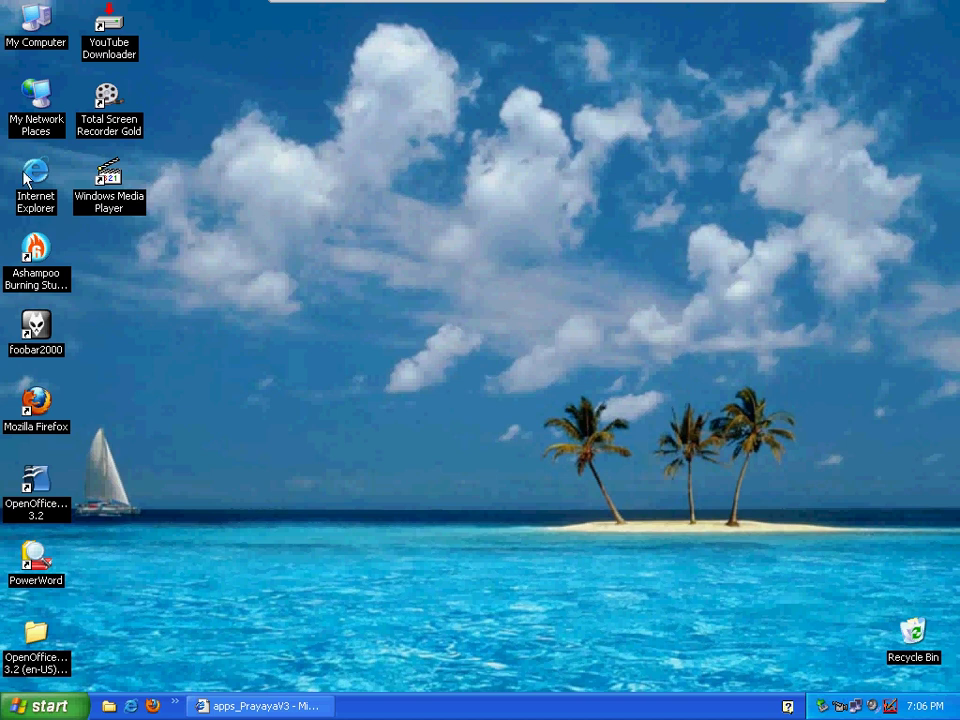
left_click(10, 126)
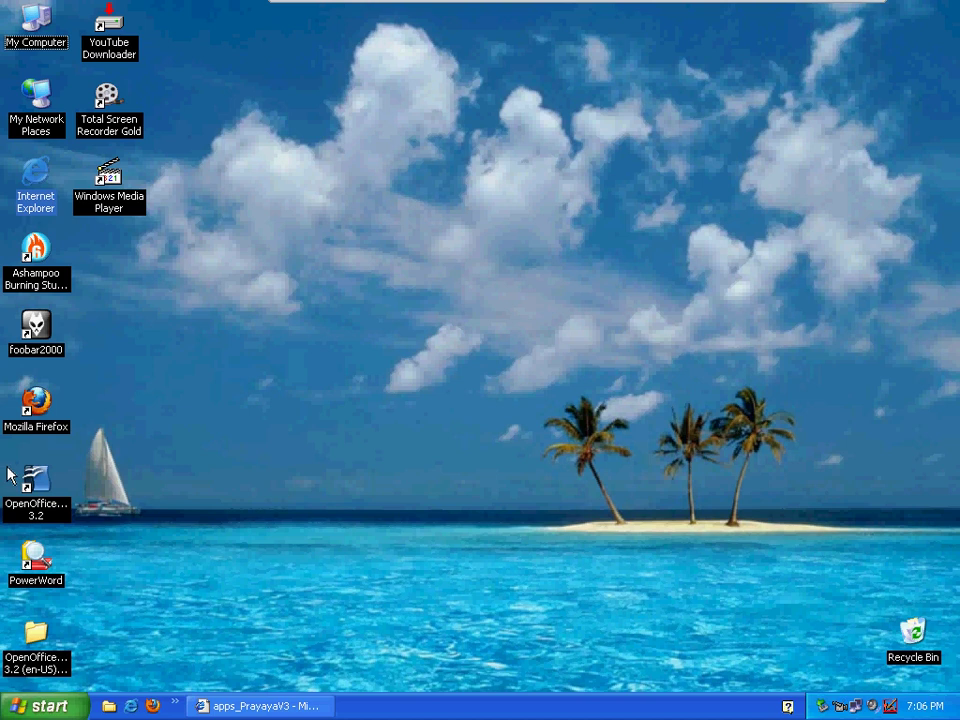
left_click(33, 487)
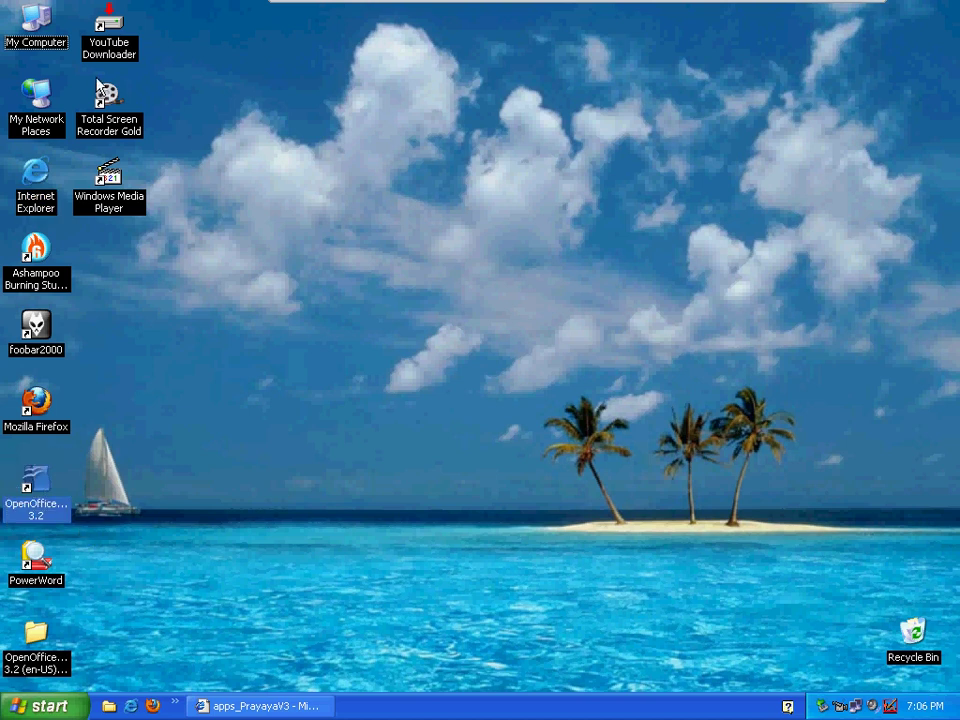
left_click_drag(74, 74, 167, 143)
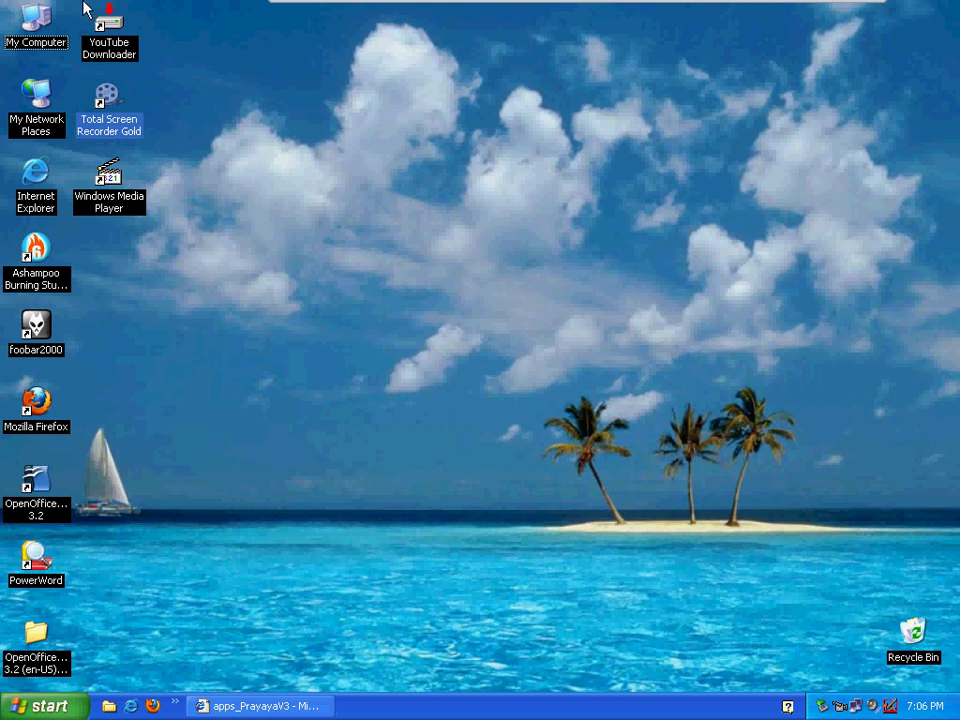
left_click(105, 25)
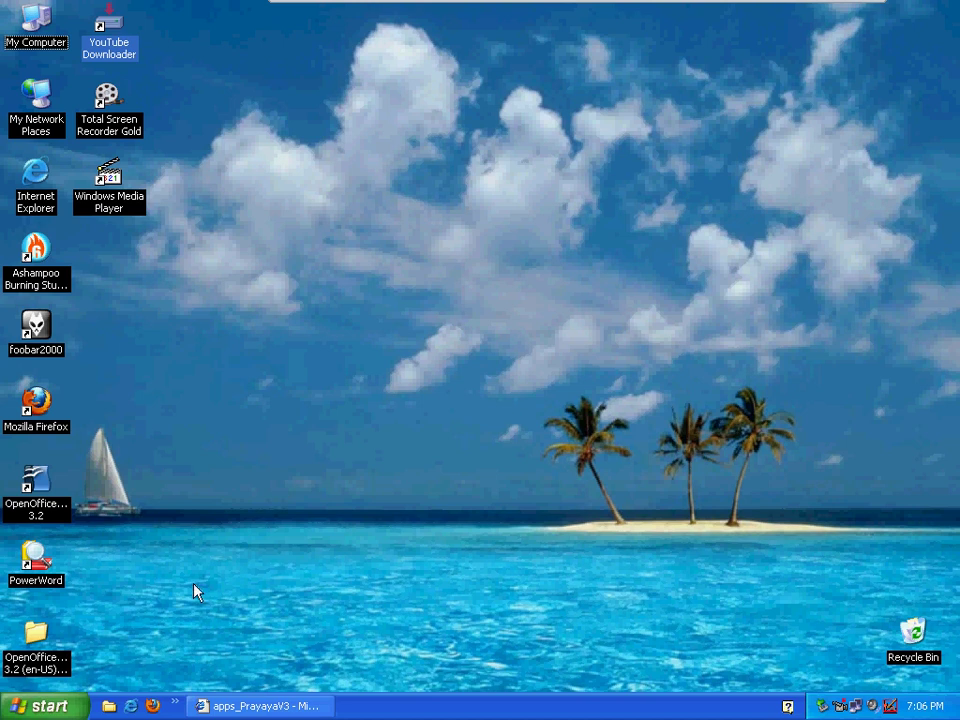
Step: Restore the Prayaya apps page and start the Skype download from its list entry
left_click(287, 708)
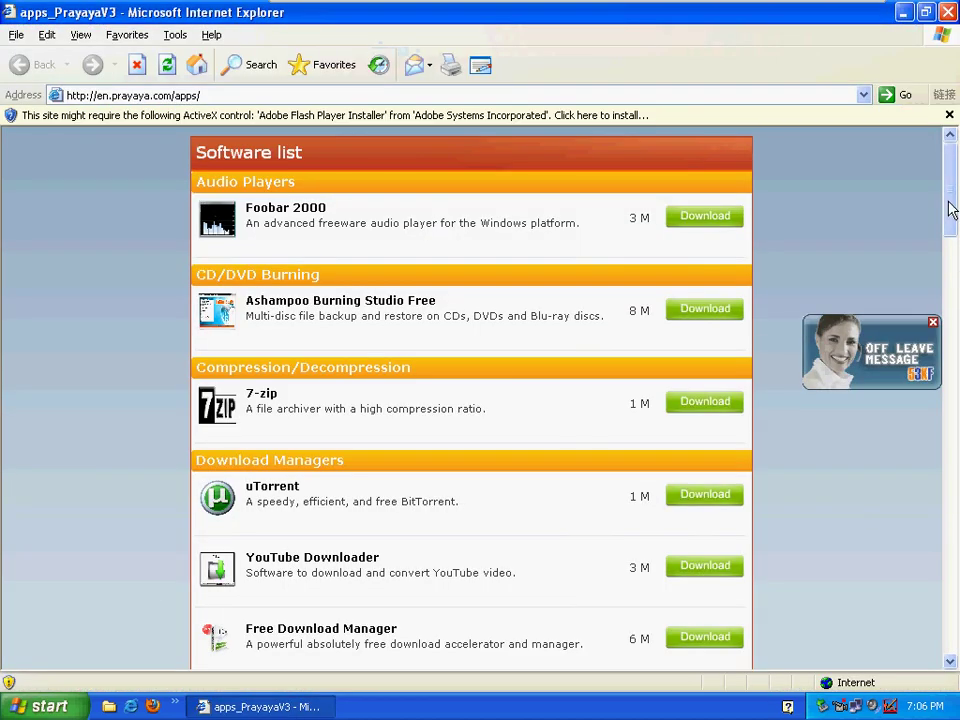
left_click_drag(951, 208, 951, 336)
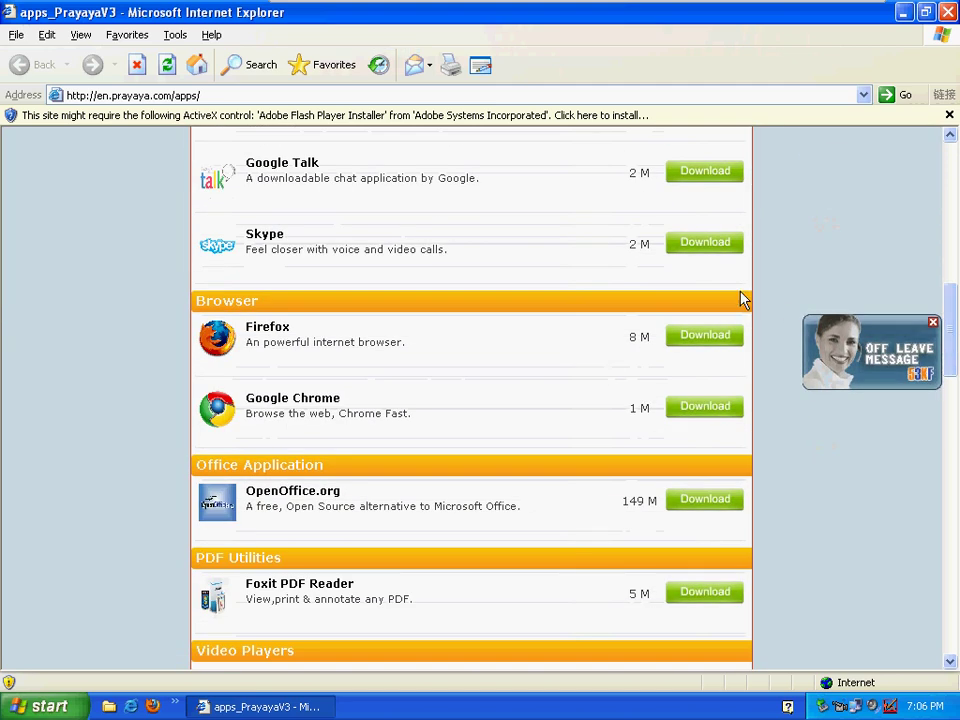
left_click(716, 250)
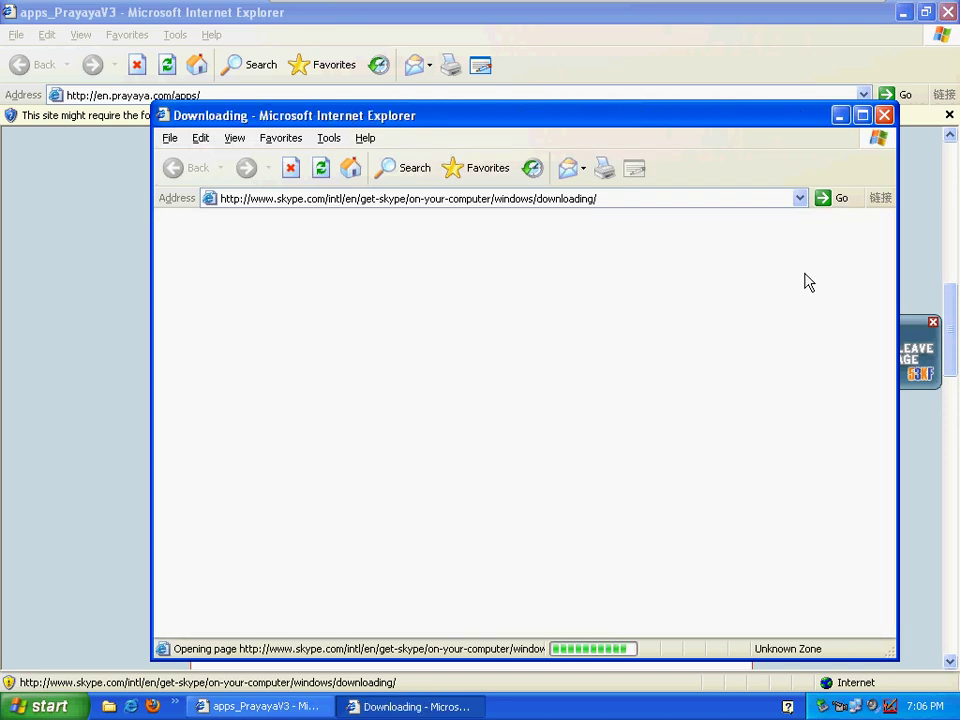
Step: Maximize the download page, dismiss the security alert, retry the download, and run SkypeSetup.exe
left_click(864, 117)
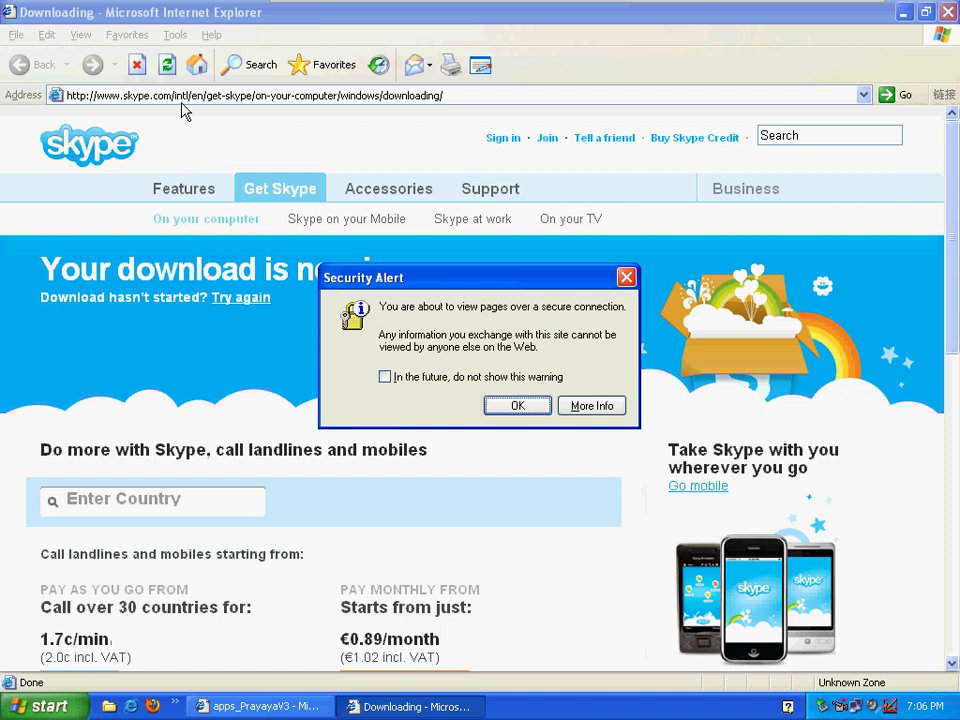
left_click(626, 277)
mouse_move(952, 213)
left_mouse_down()
mouse_move(953, 251)
mouse_move(953, 229)
left_mouse_up()
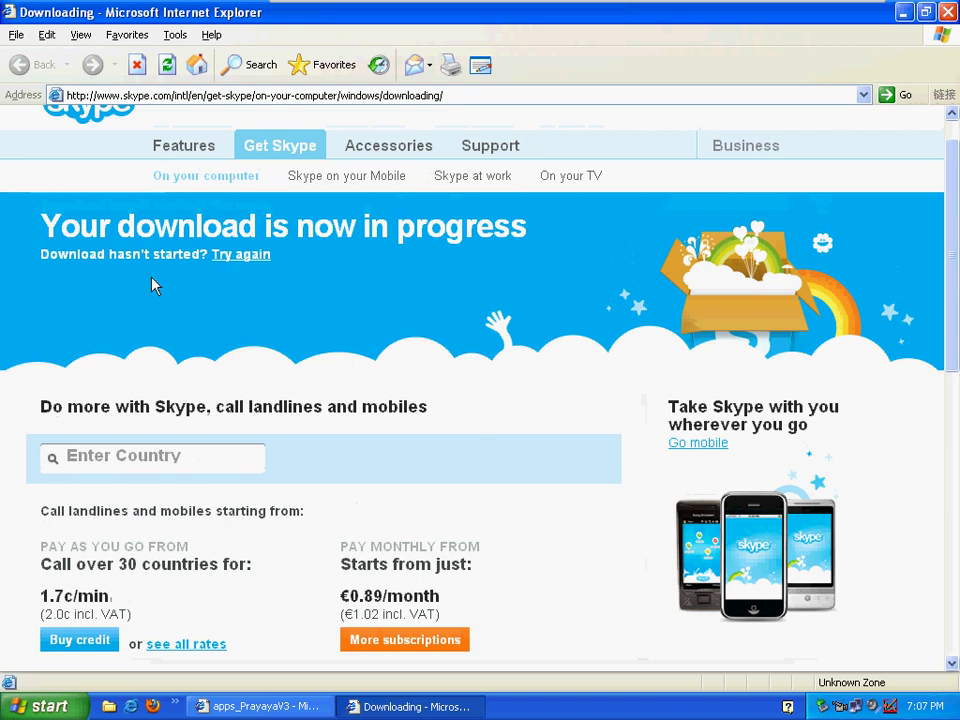
left_click(240, 257)
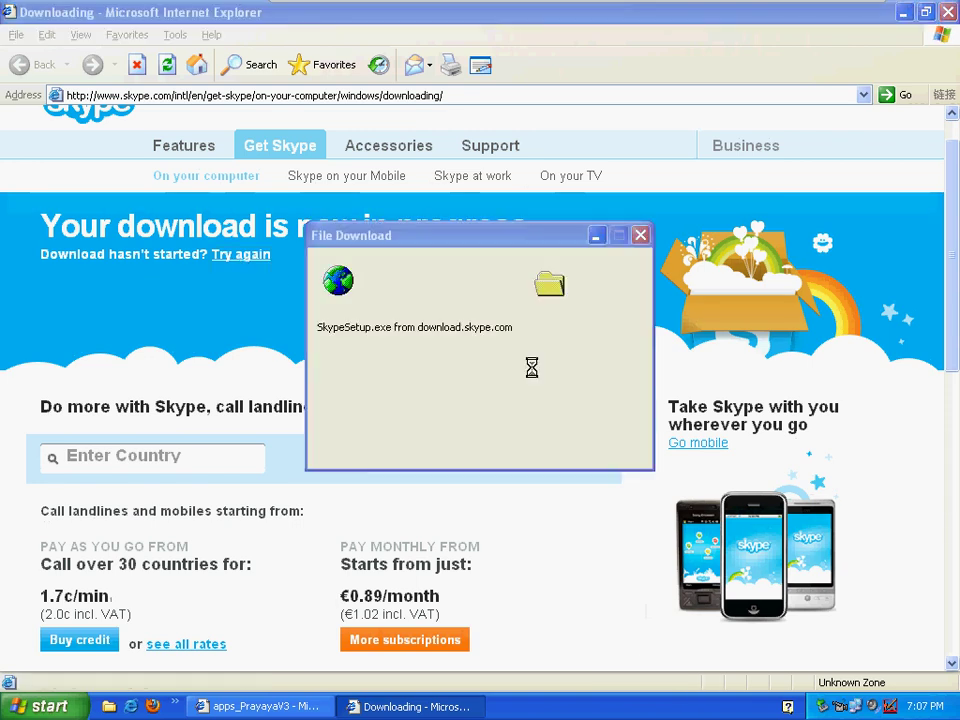
left_click(453, 370)
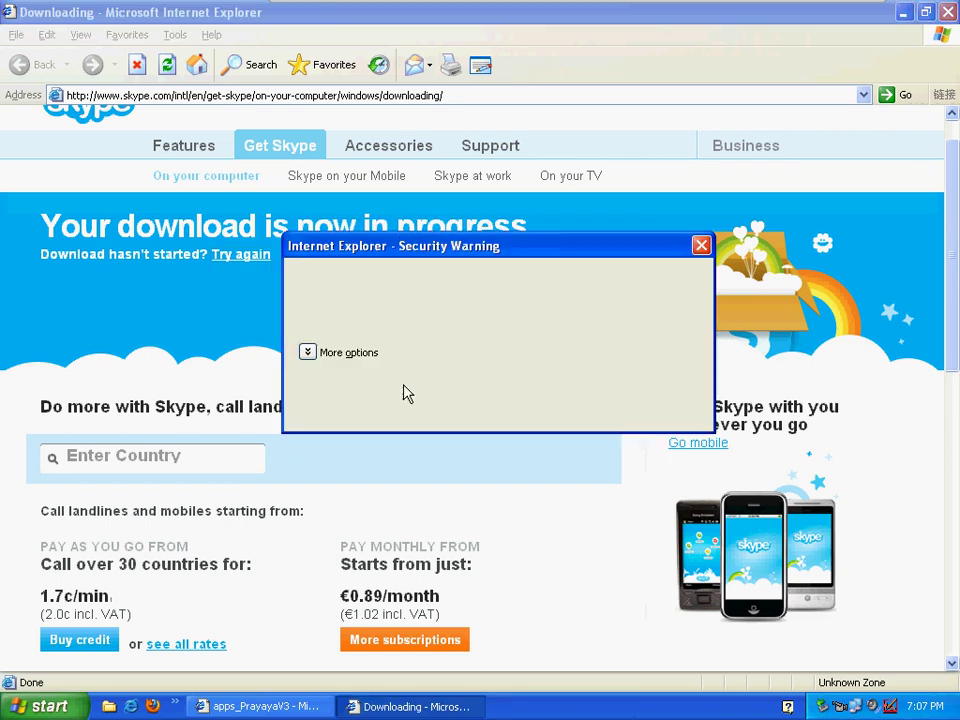
left_click(565, 351)
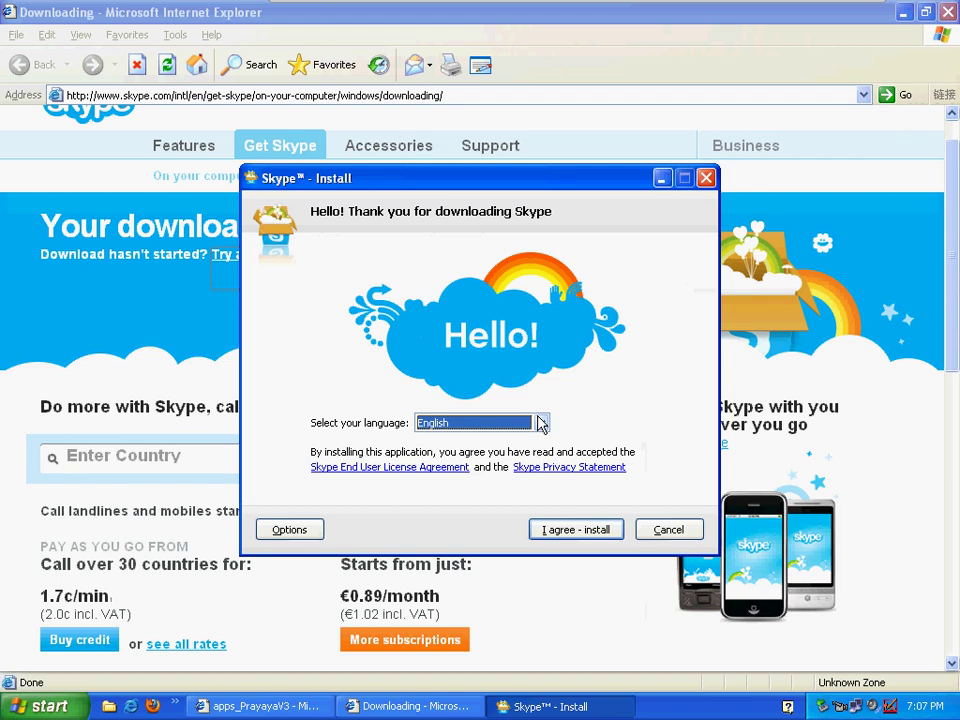
Step: Install Skype past the Windows Installer and toolbar errors, start it, and minimize the download window
left_click(590, 530)
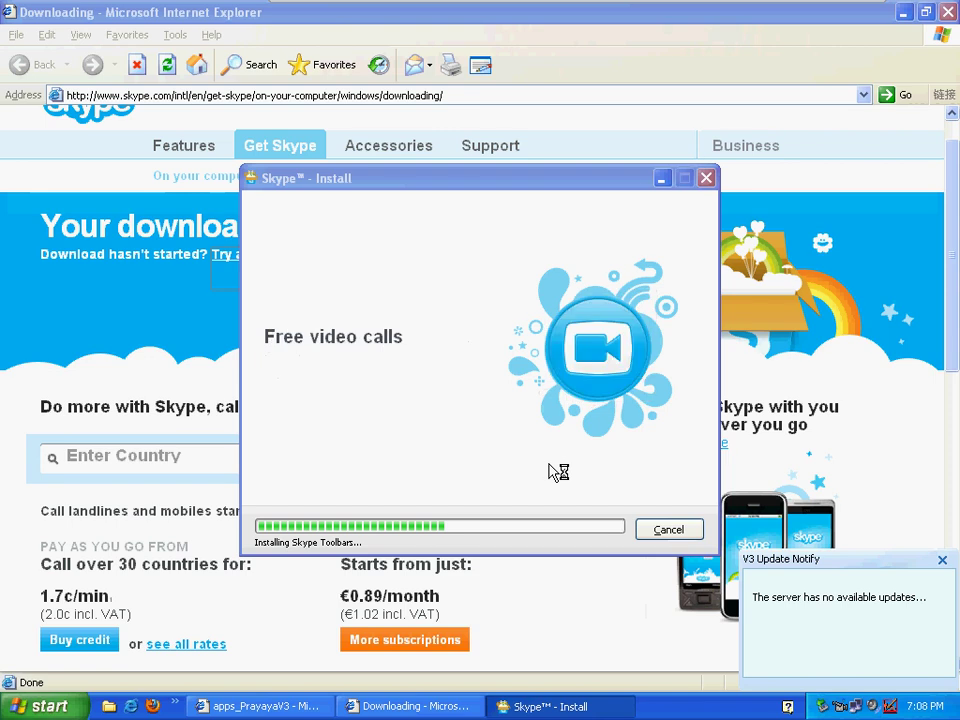
left_click(506, 411)
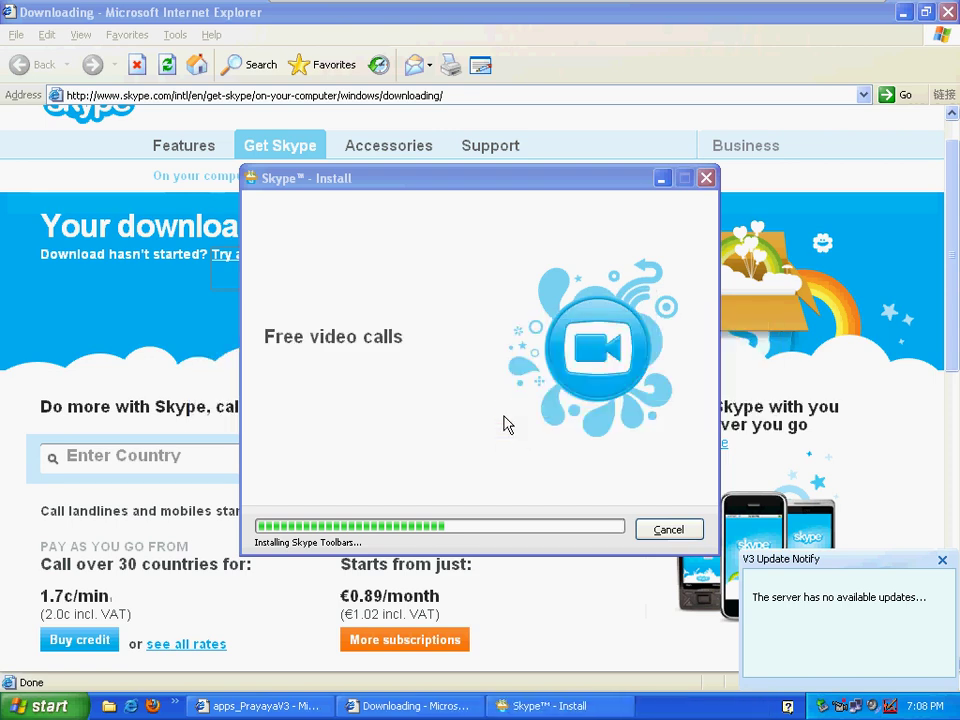
left_click(623, 442)
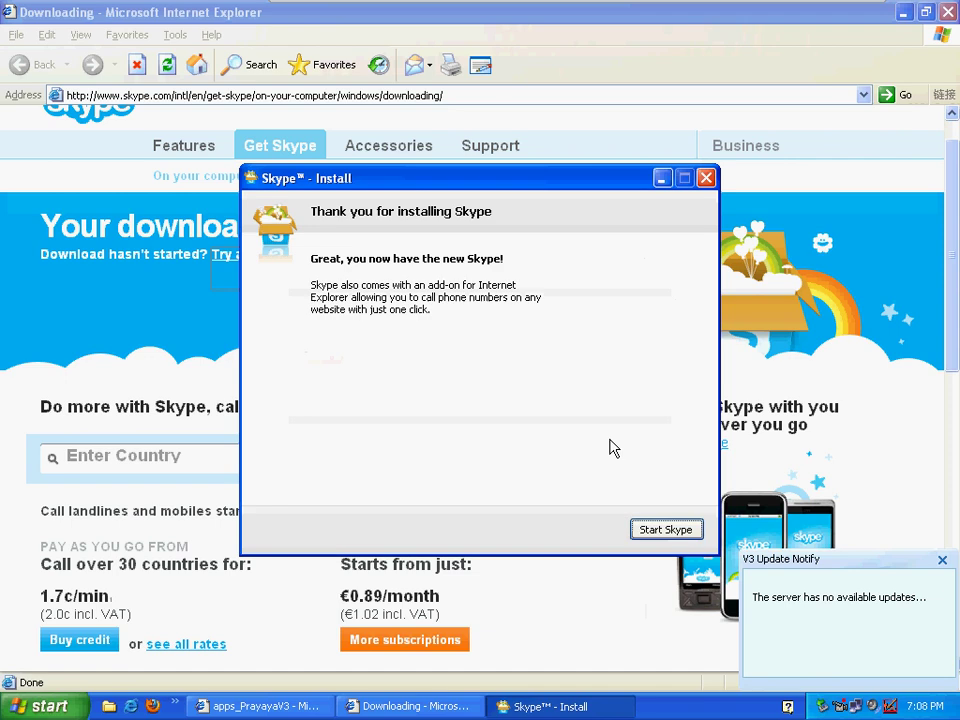
left_click(660, 531)
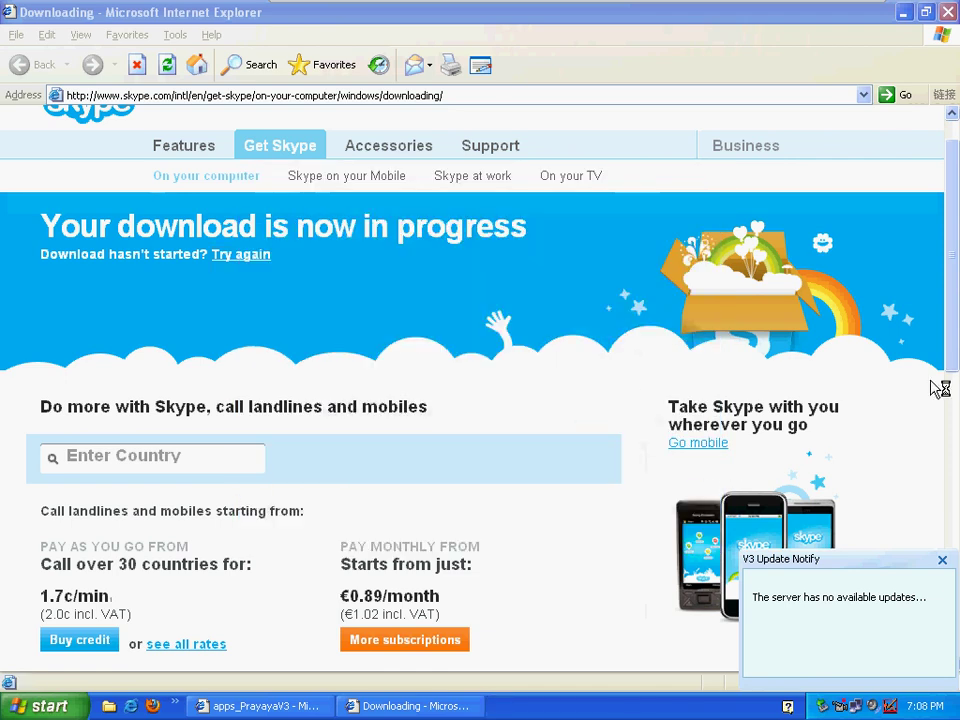
left_click(905, 12)
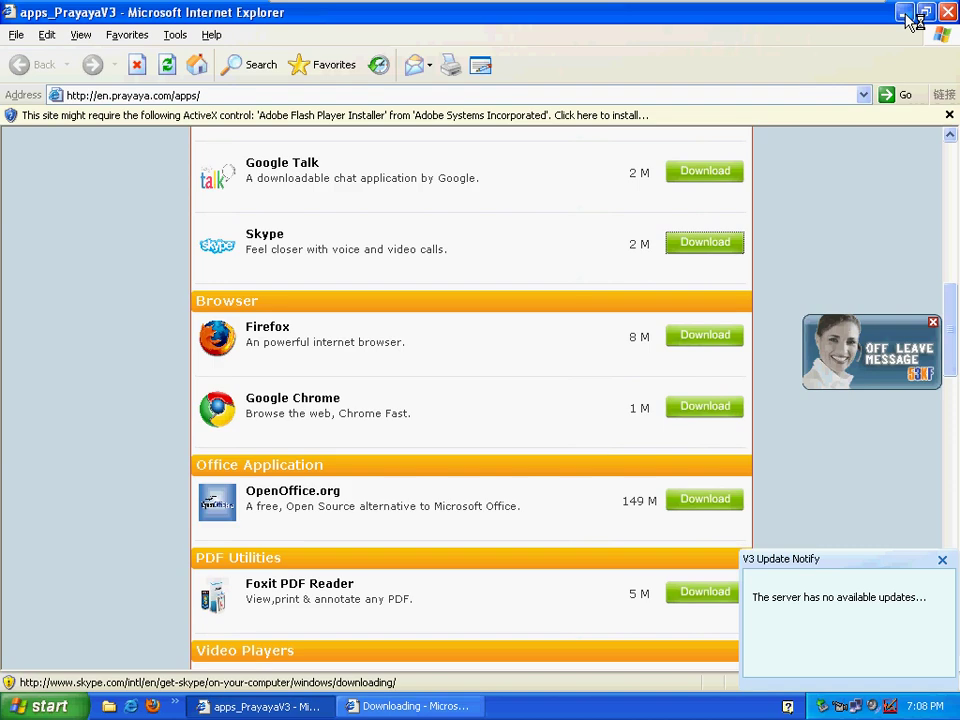
Step: Minimize the apps page, close the V3 Update notice, and launch Skype from its desktop icon
left_click(905, 12)
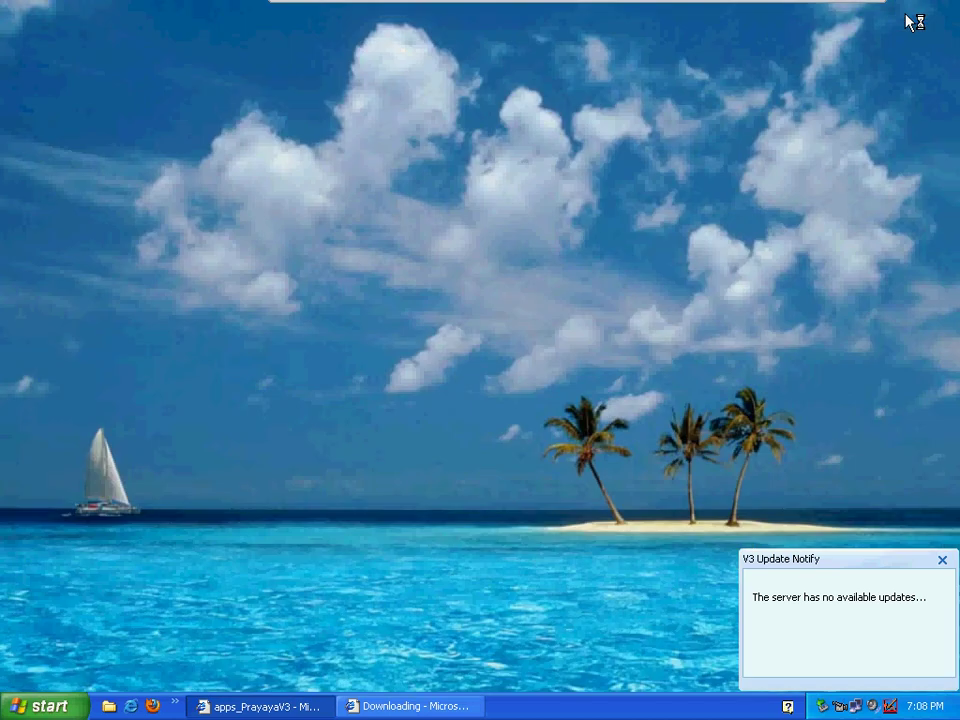
left_click(942, 560)
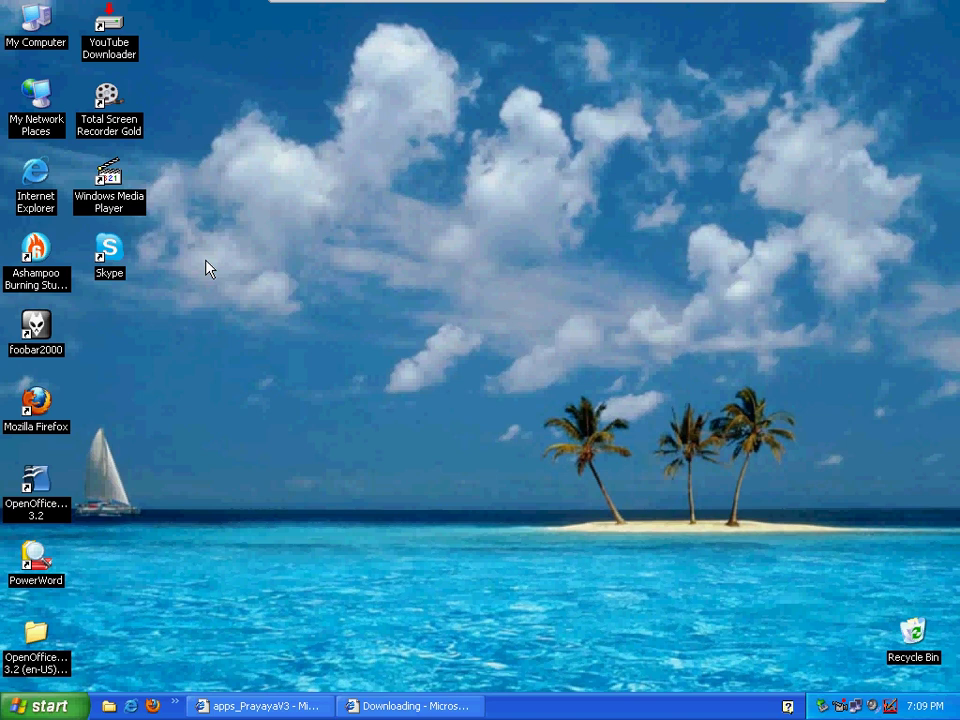
double_click(113, 258)
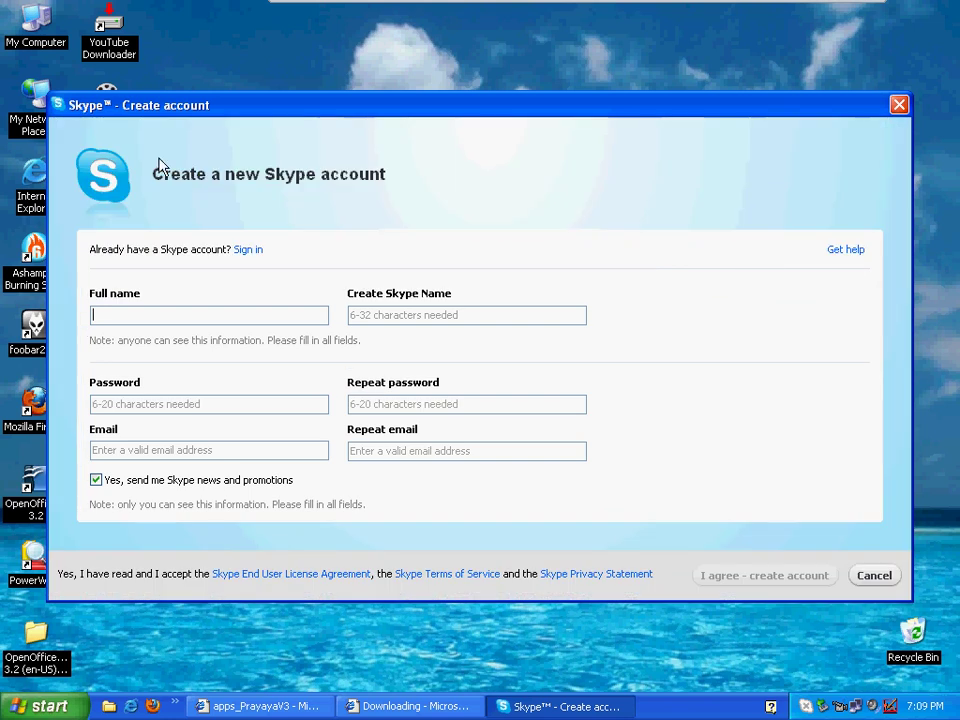
Step: Close both Skype's Create account window and its Welcome sign-in window
left_click_drag(660, 105, 662, 103)
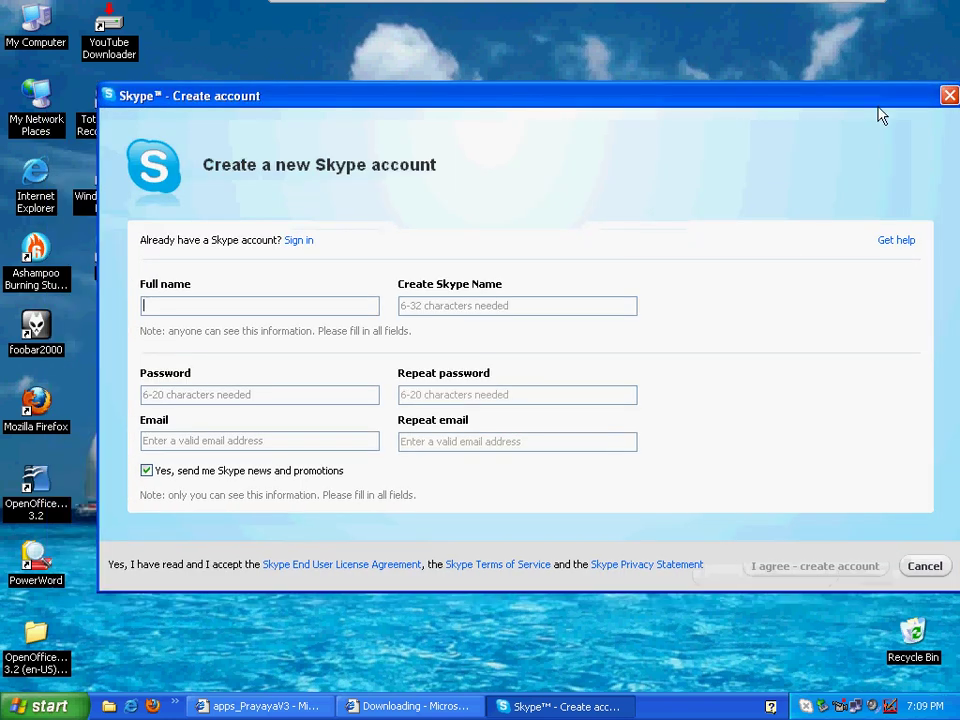
left_click(949, 96)
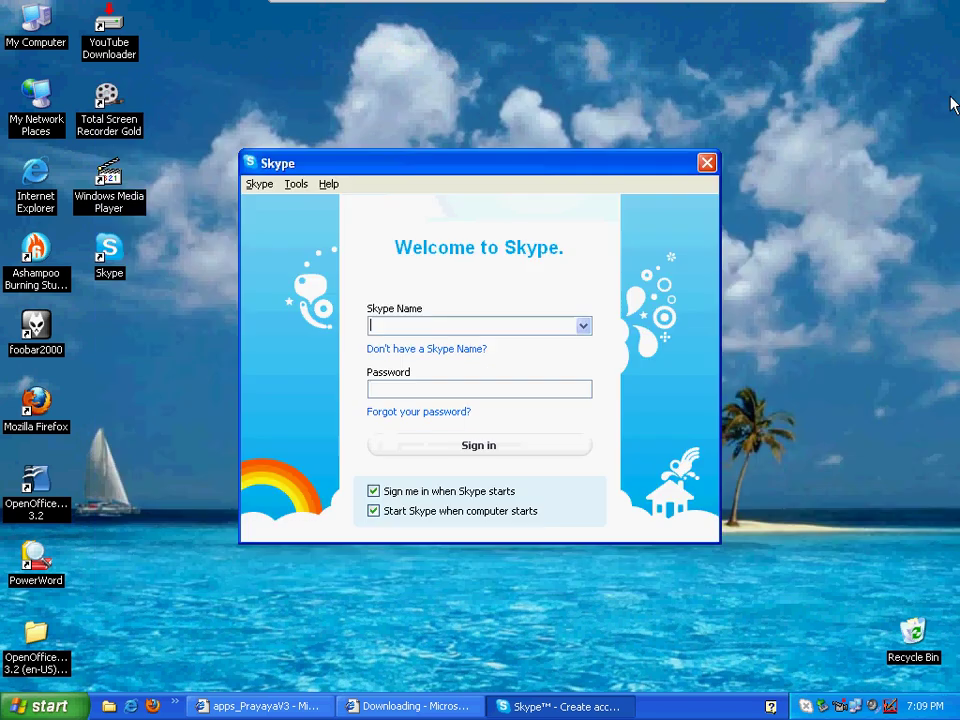
left_click(707, 162)
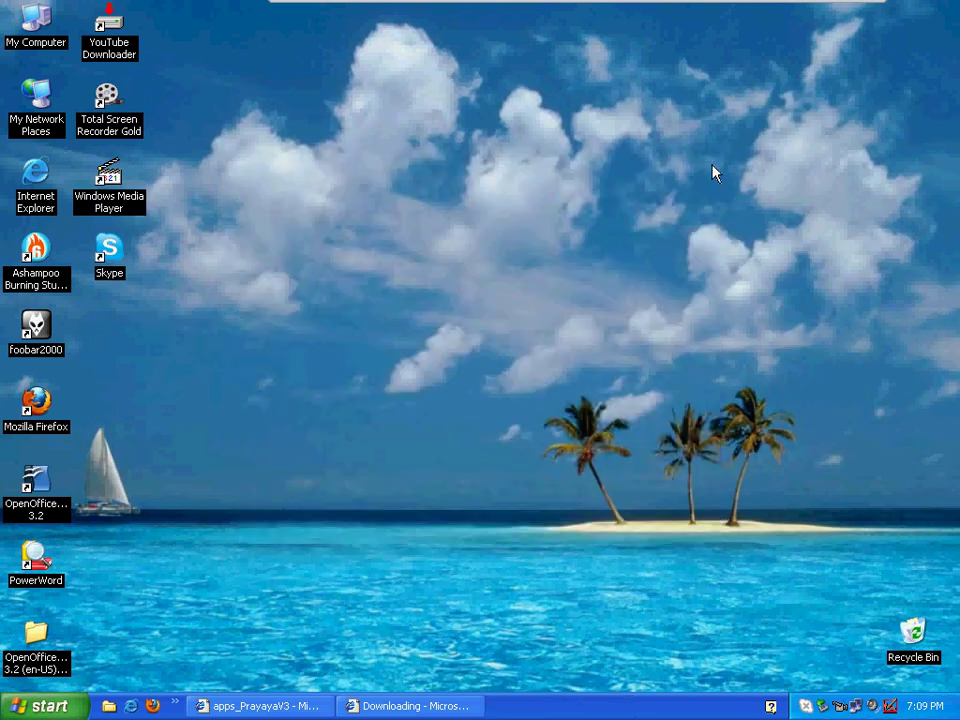
Step: Open My Computer maximized and select the Prayaya V3 (G:) drive
double_click(33, 22)
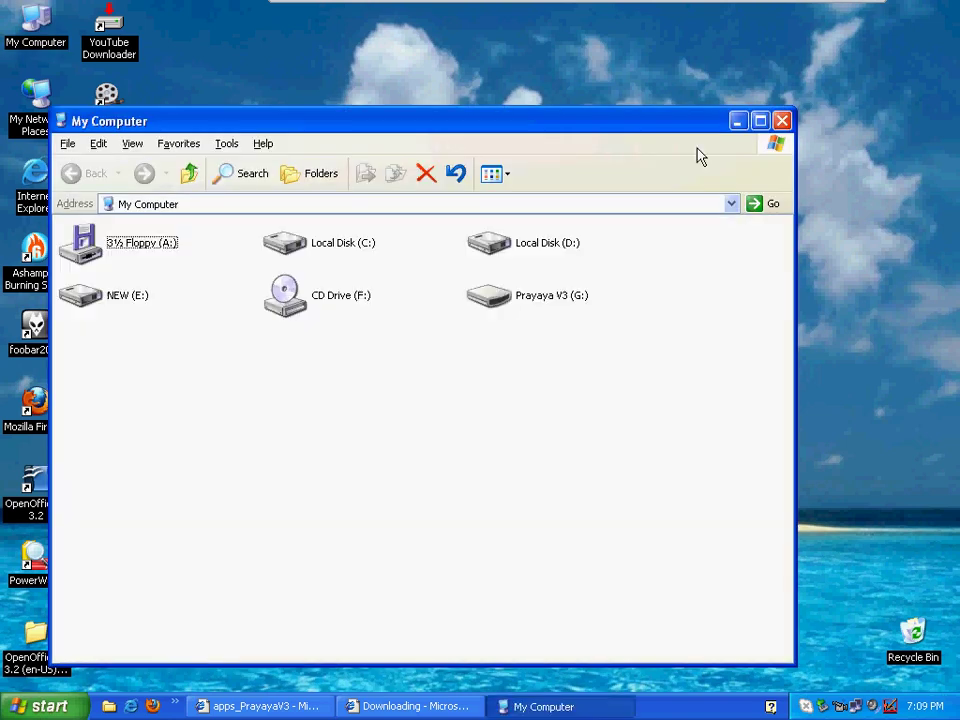
left_click(761, 121)
left_click_drag(421, 256, 188, 161)
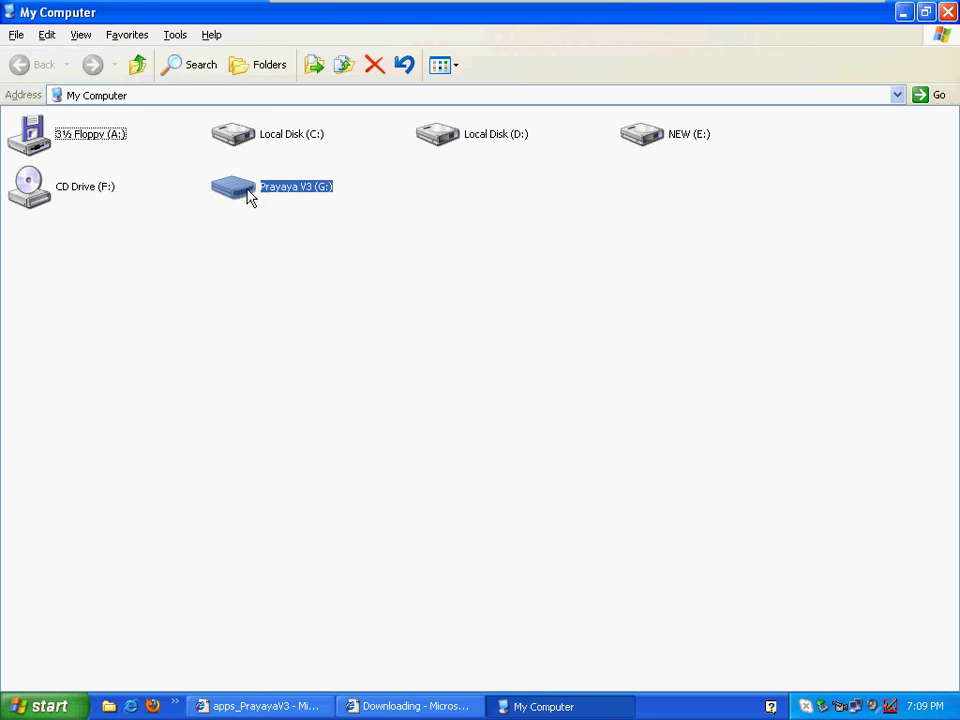